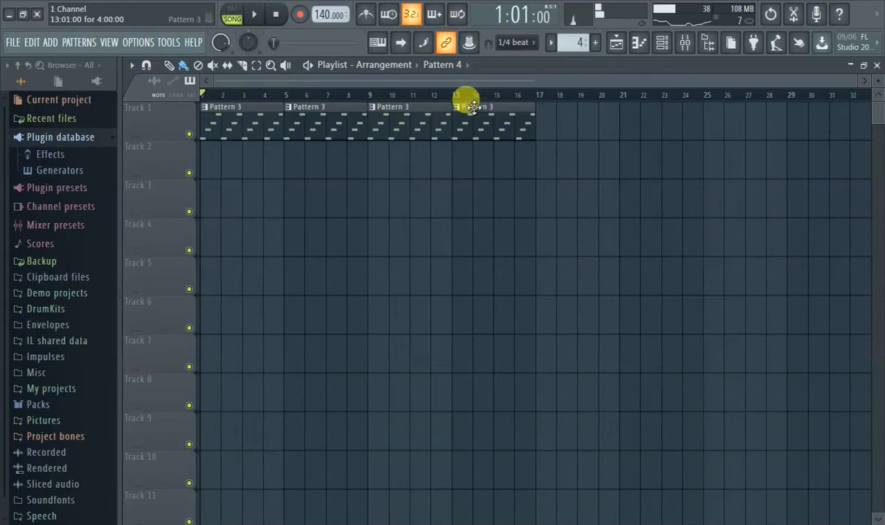
- Start playing the song, accept the name Pattern 4 for the pattern, and place it at bar 1 of Track 2
click(252, 14)
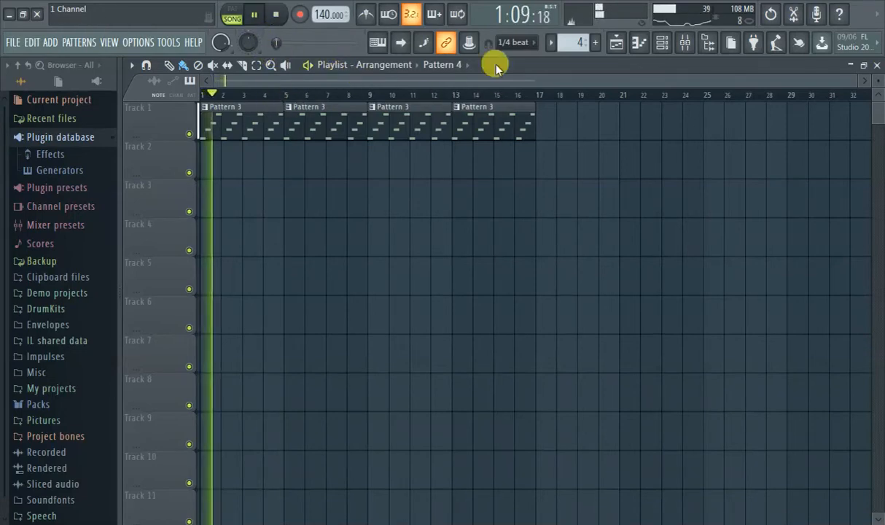
click(595, 42)
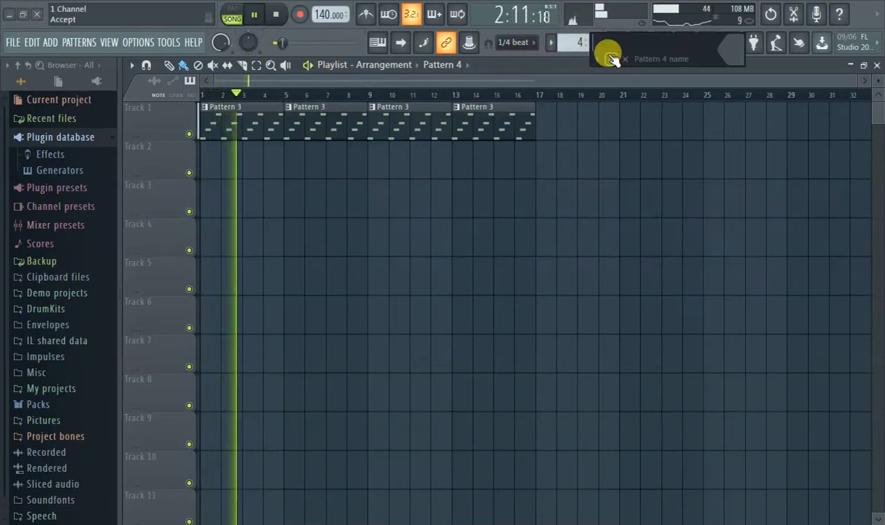
click(612, 58)
click(216, 159)
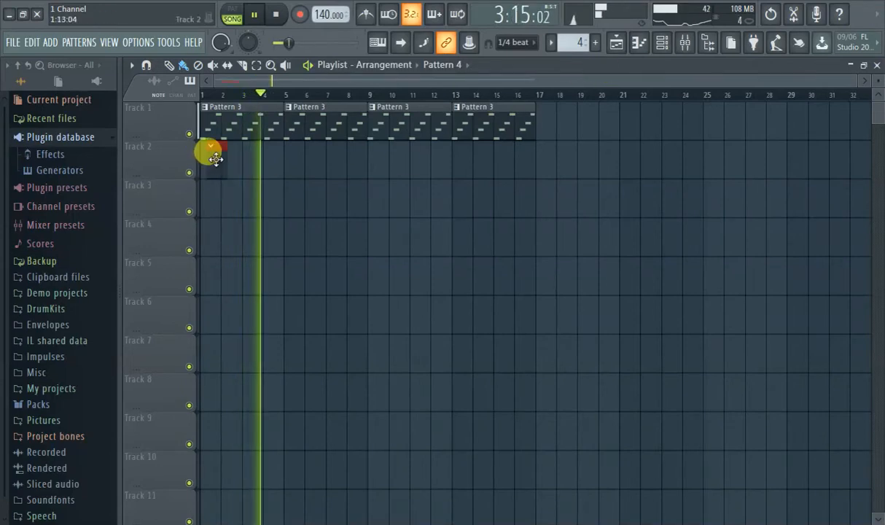
click(632, 42)
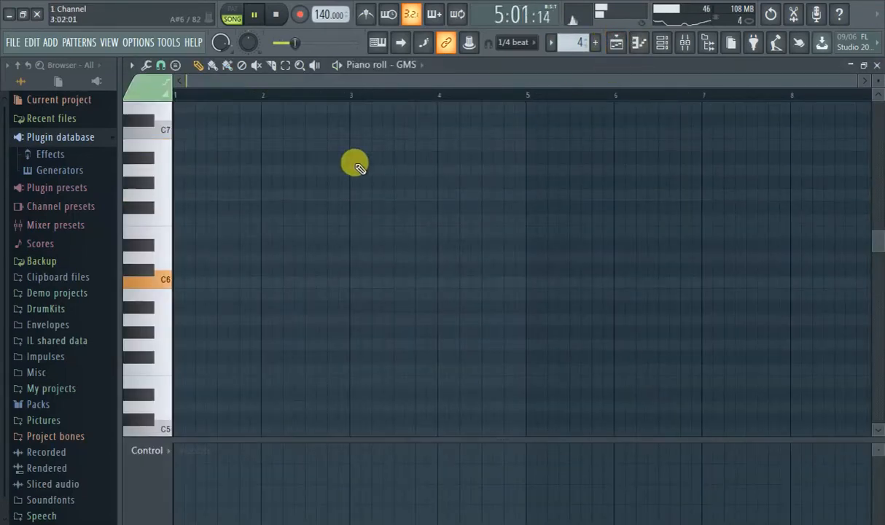
click(639, 42)
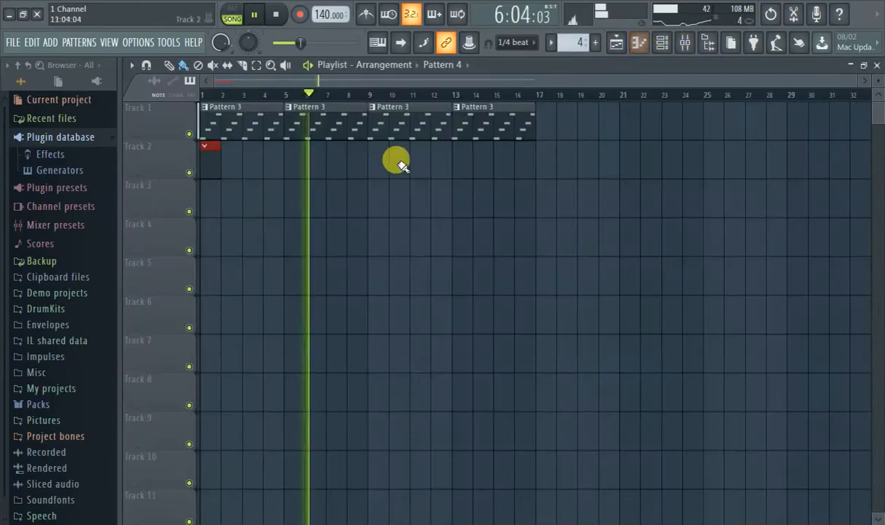
scroll(353, 171, up, 2)
drag(373, 82, 221, 97)
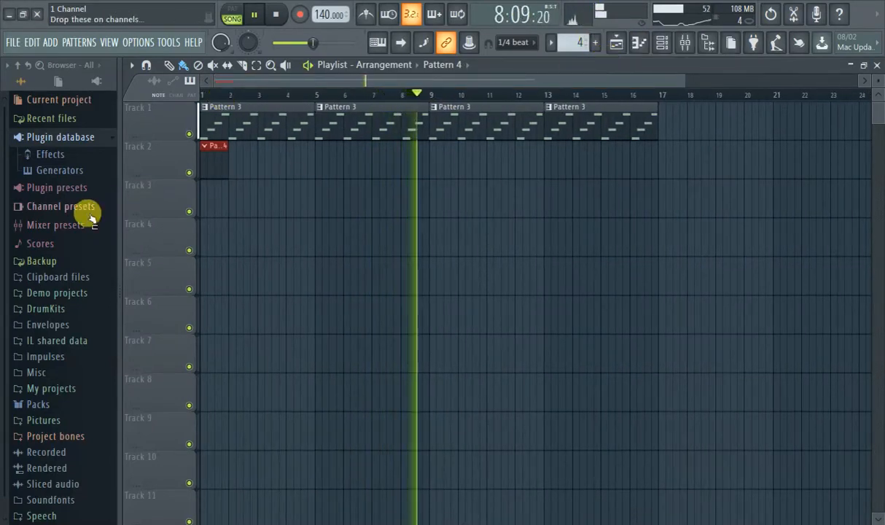
- Look through the sample packs in the browser, including the Drums and Loops folders, and collapse them again
scroll(44, 226, down, 1)
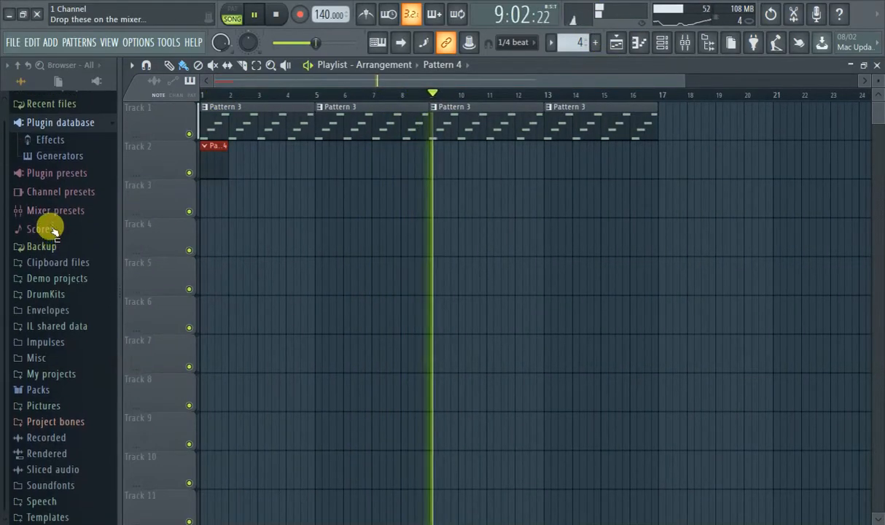
click(35, 390)
scroll(62, 373, down, 3)
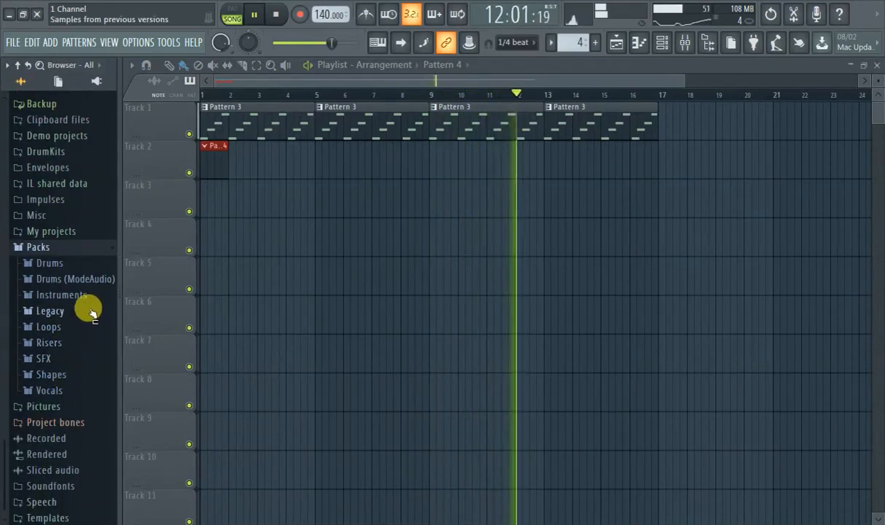
click(47, 264)
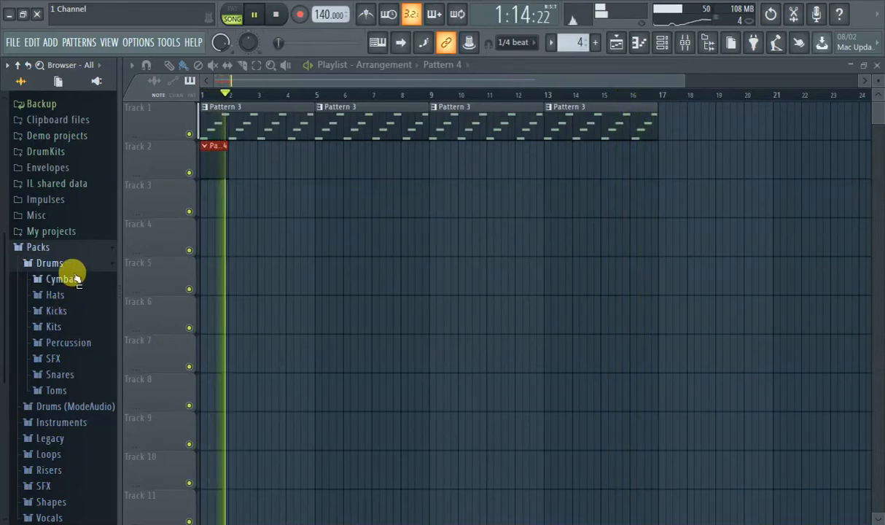
scroll(77, 291, down, 3)
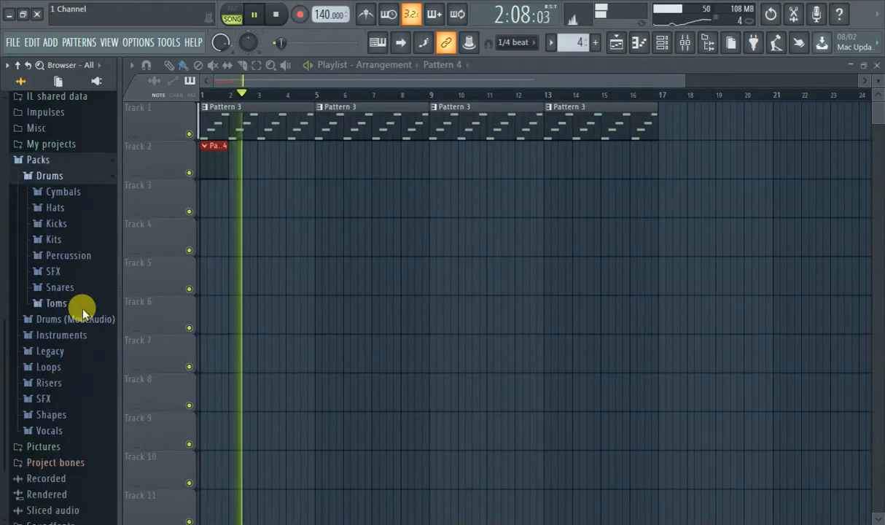
click(60, 362)
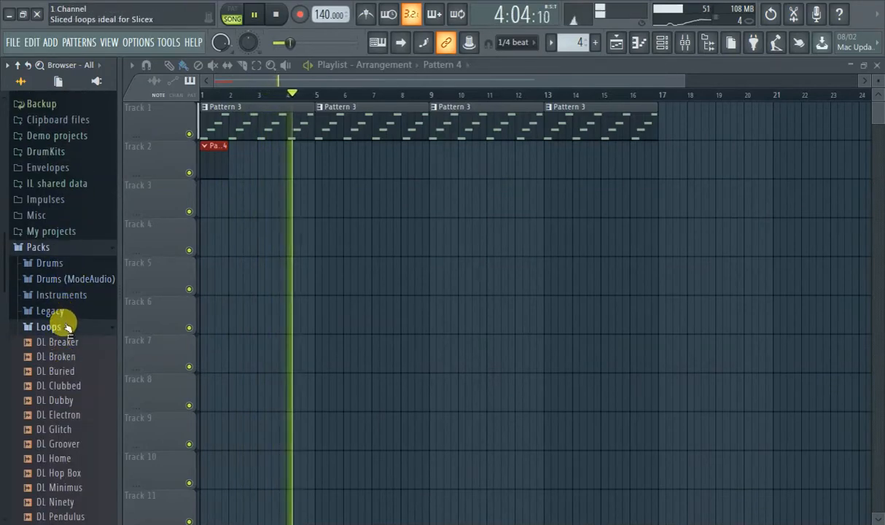
click(65, 328)
click(62, 245)
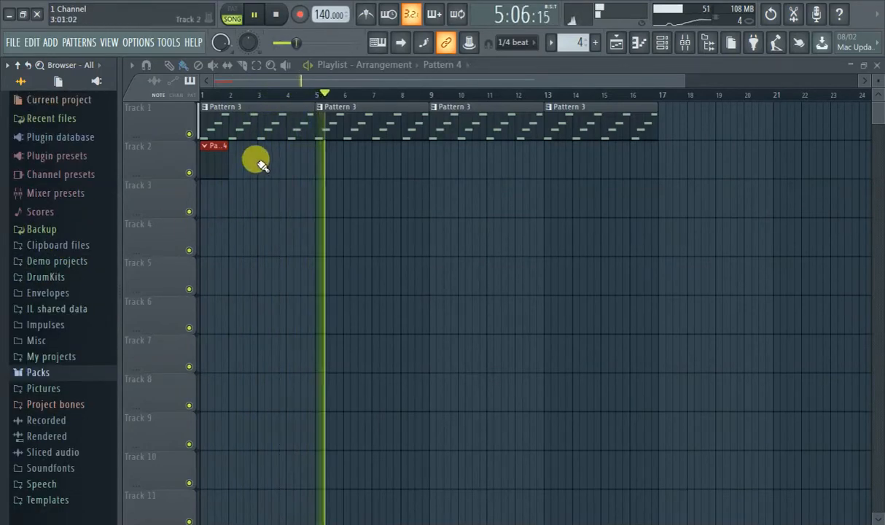
scroll(219, 146, down, 3)
scroll(186, 193, up, 3)
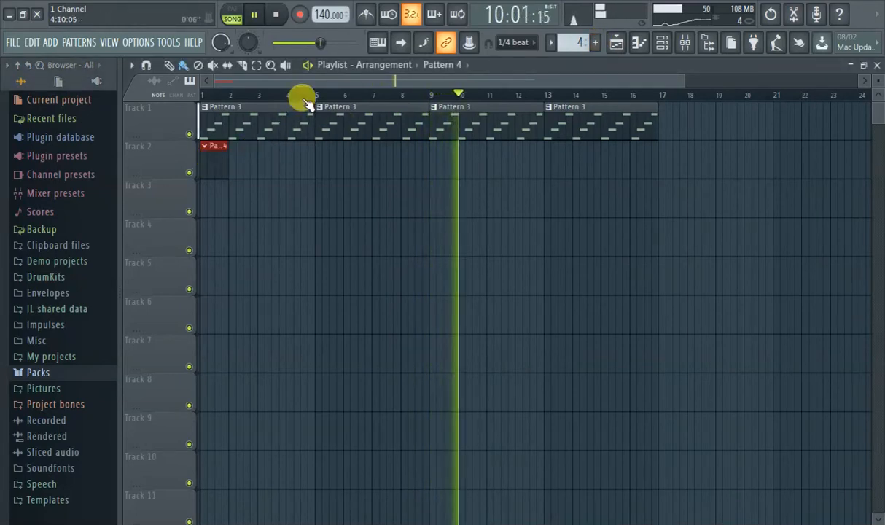
click(641, 41)
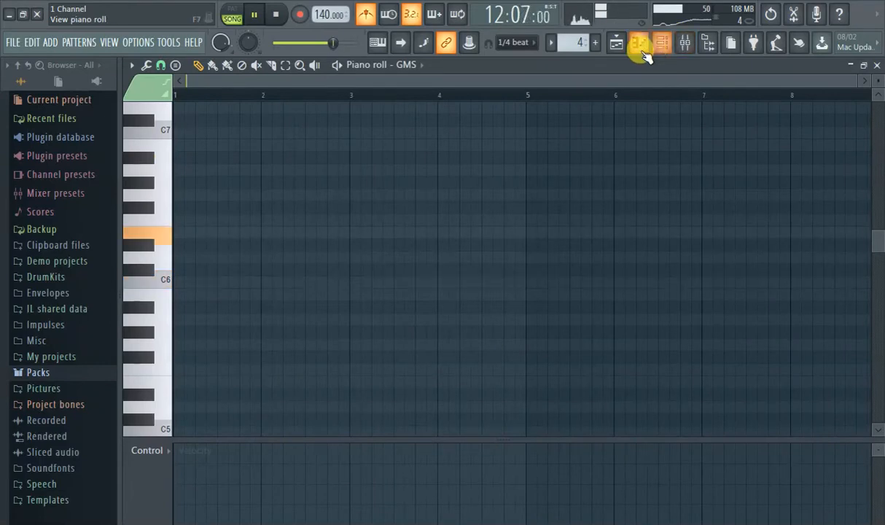
click(641, 44)
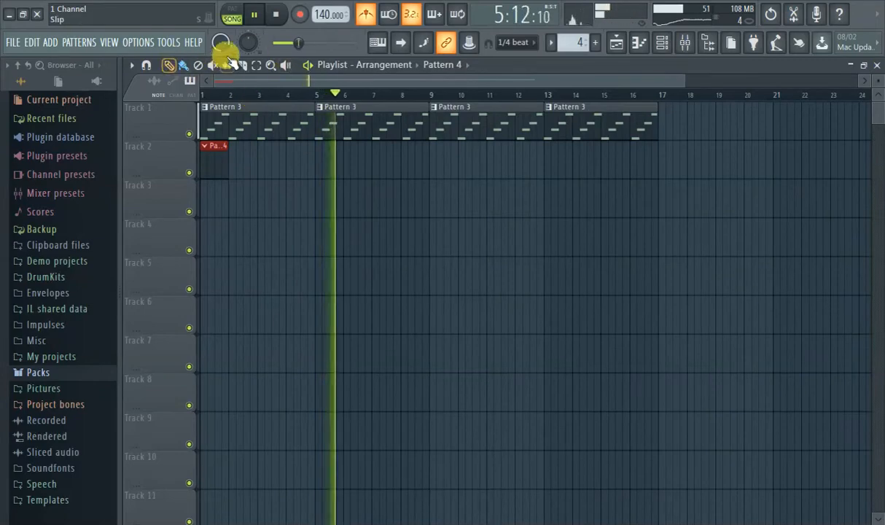
- Stop playback and try to start a new project while saving the current one as 30 in Downloads
click(254, 14)
click(12, 43)
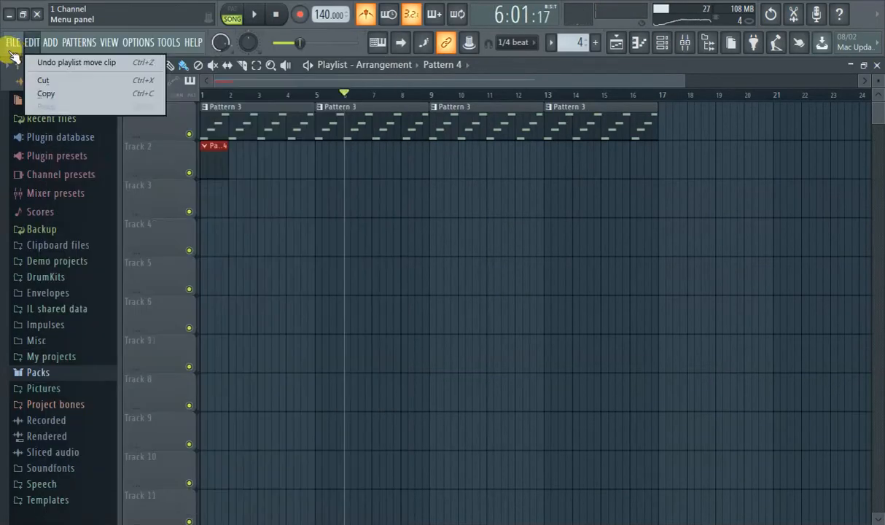
click(40, 66)
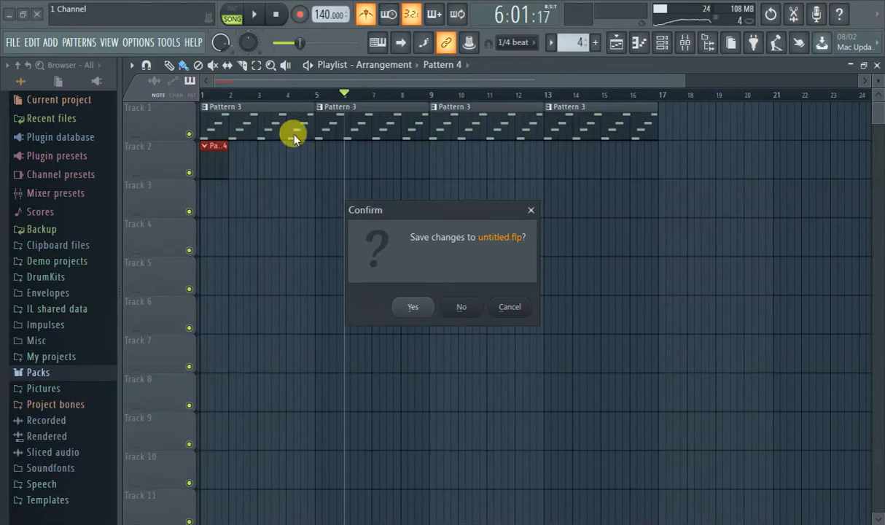
click(417, 307)
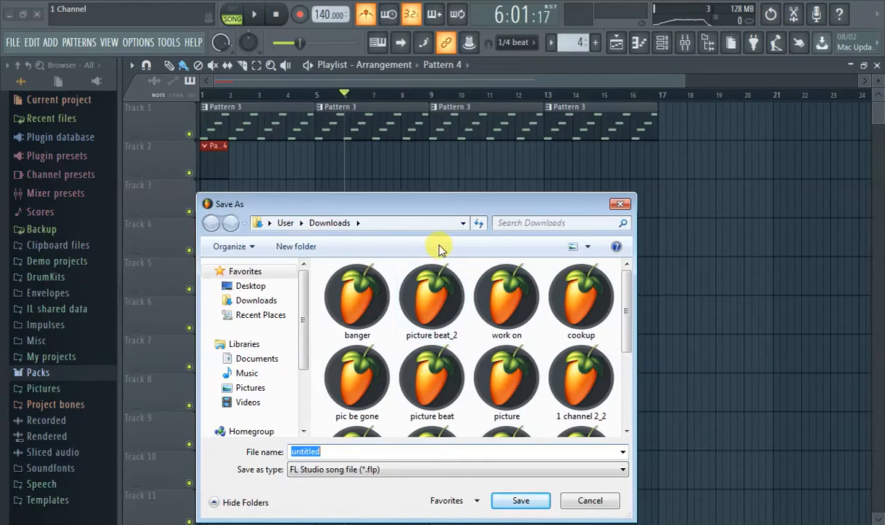
text(30)
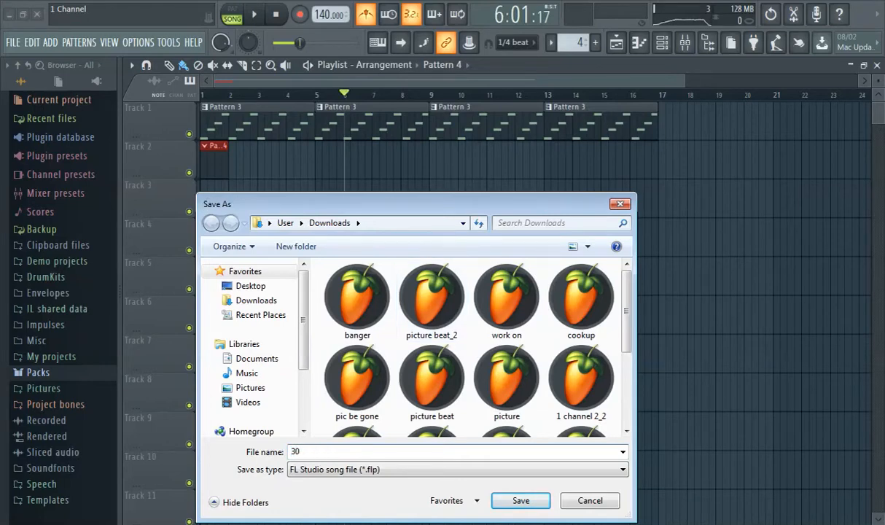
key(Return)
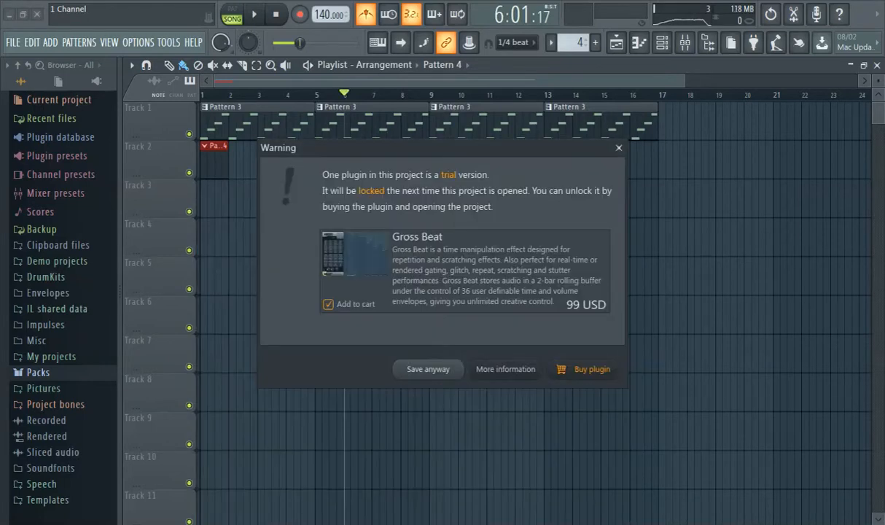
click(619, 148)
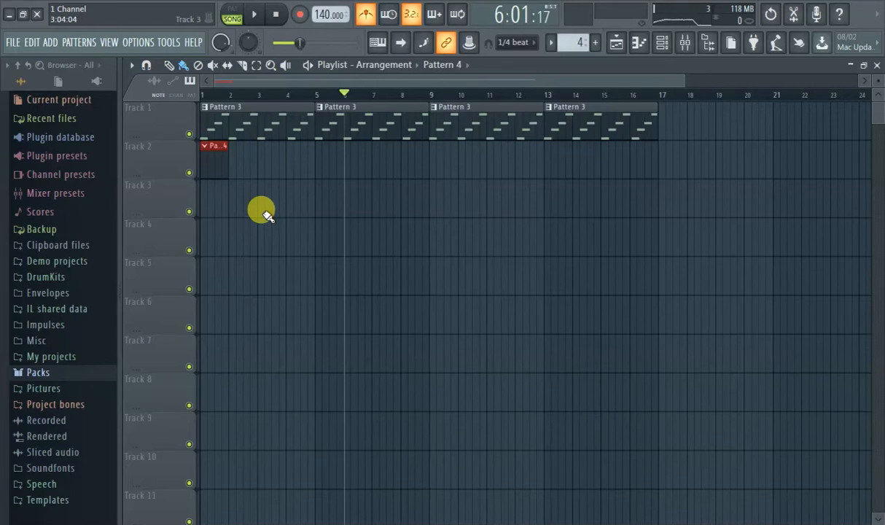
- Play the song briefly from the start and delete all Pattern 3 and Pattern 4 clips from Tracks 1 and 2
click(217, 97)
key(space)
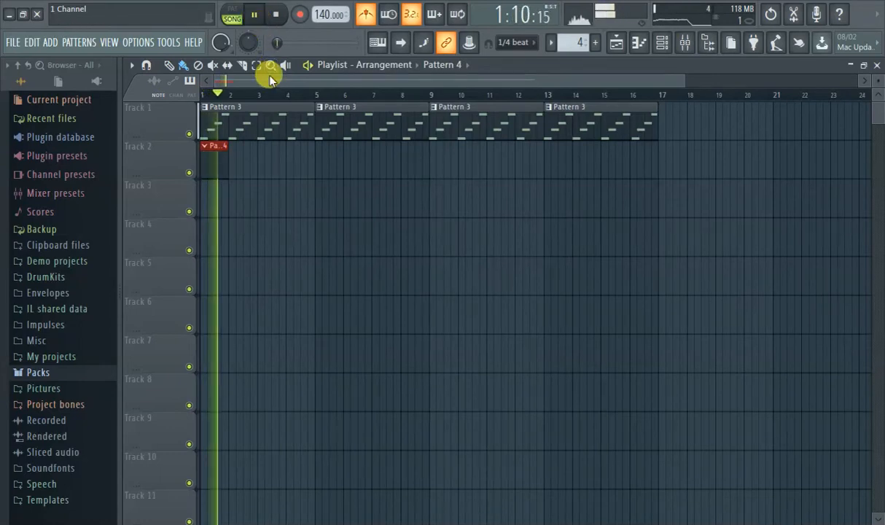
click(254, 16)
right_click(257, 110)
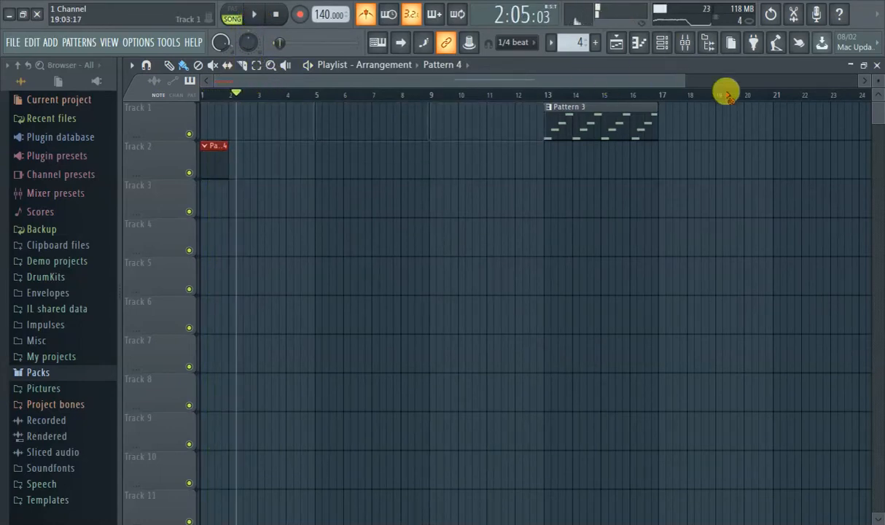
right_click(623, 117)
right_click(213, 154)
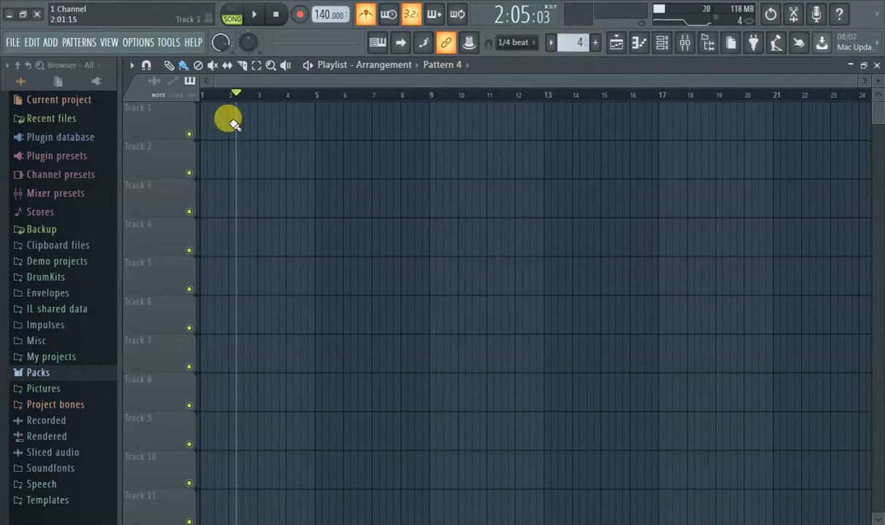
- Place a Pattern 4 clip at bar 1 of Track 1 and return the playhead to the song's start
click(208, 118)
click(203, 93)
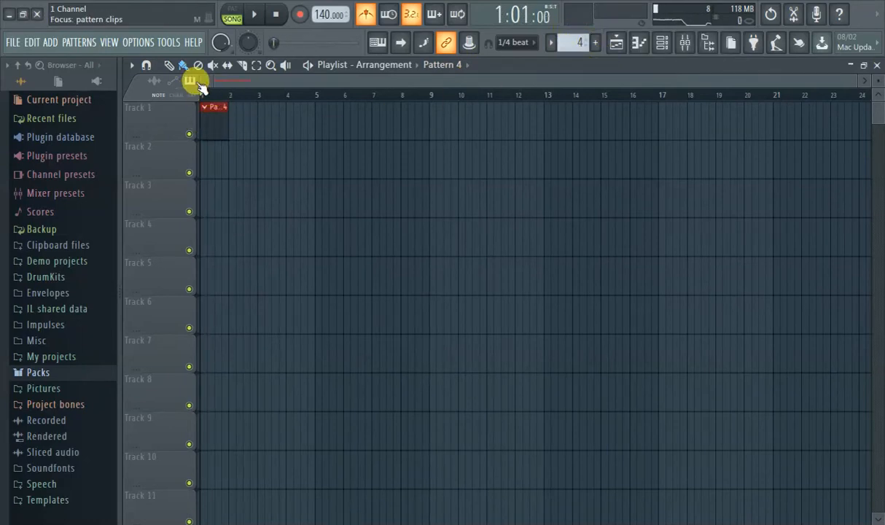
click(637, 42)
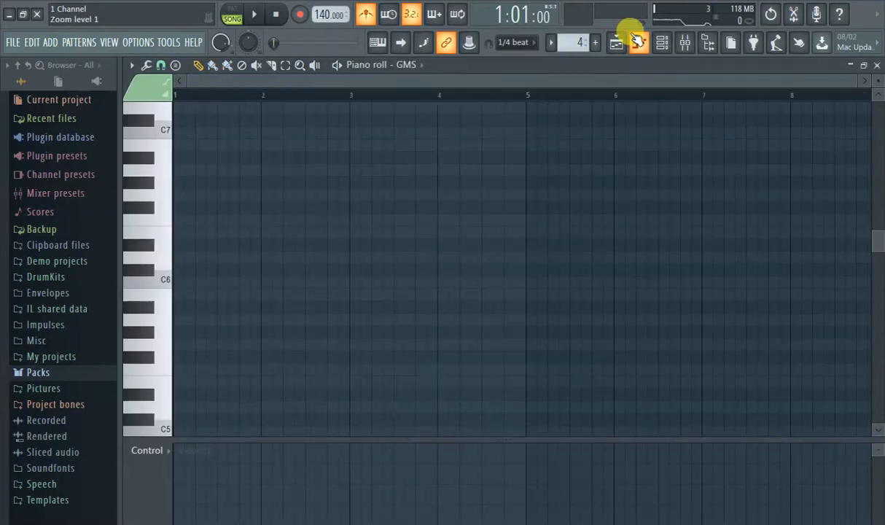
click(617, 42)
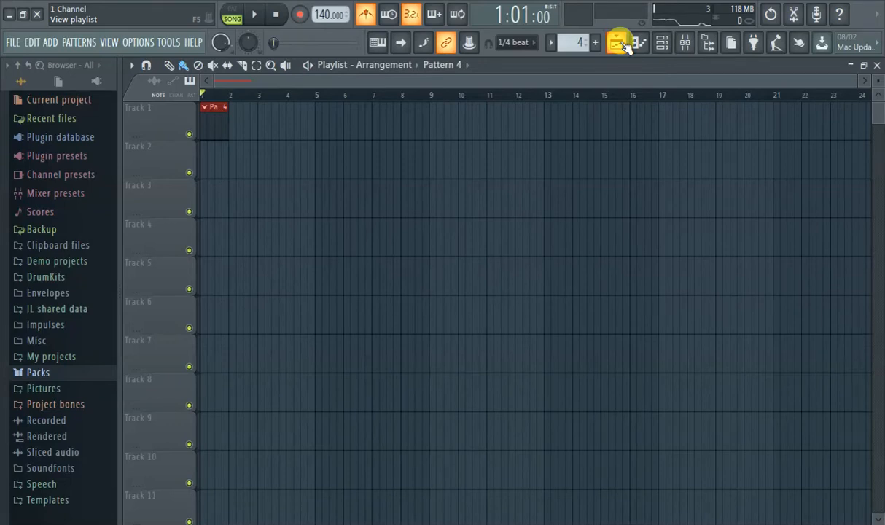
- Route the GMS #2 channel to mixer insert 6 and open its synthesizer window
key(F9)
click(620, 44)
click(639, 41)
click(619, 43)
click(621, 44)
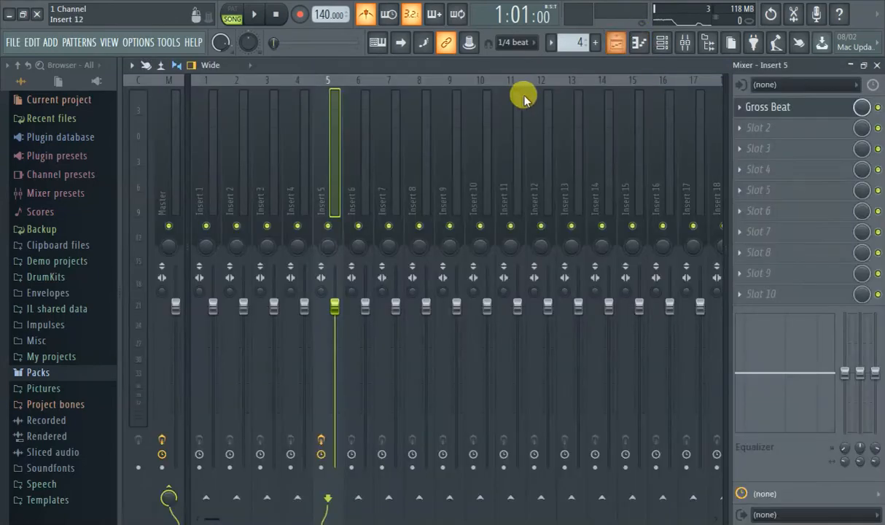
click(666, 42)
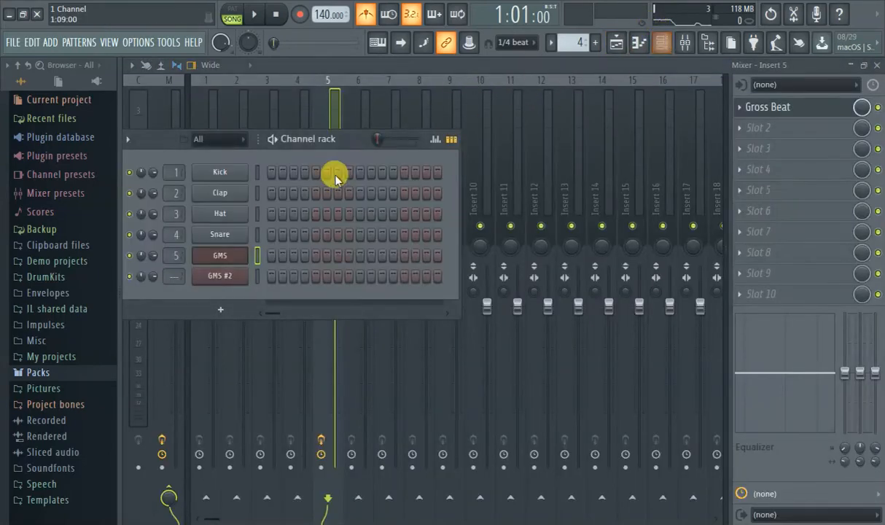
mouse_move(174, 275)
mouse_down()
mouse_move(170, 269)
mouse_move(181, 284)
mouse_move(175, 270)
mouse_up()
click(214, 278)
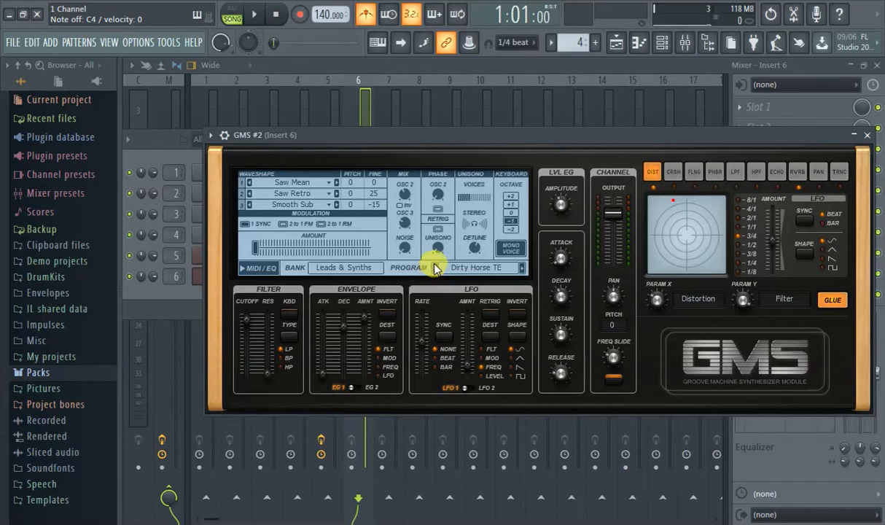
- Load the Funky Rhodes preset from the Leads & Synths bank into GMS #2
click(459, 277)
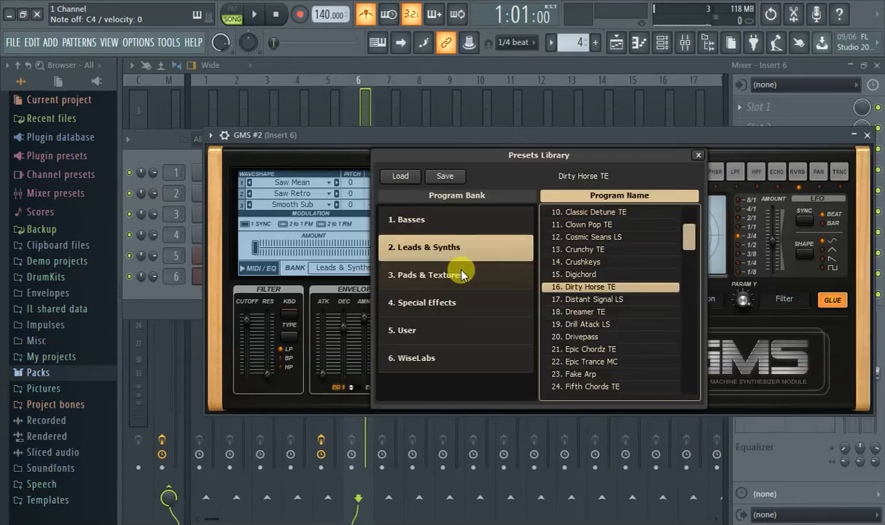
scroll(608, 266, down, 2)
scroll(609, 328, down, 4)
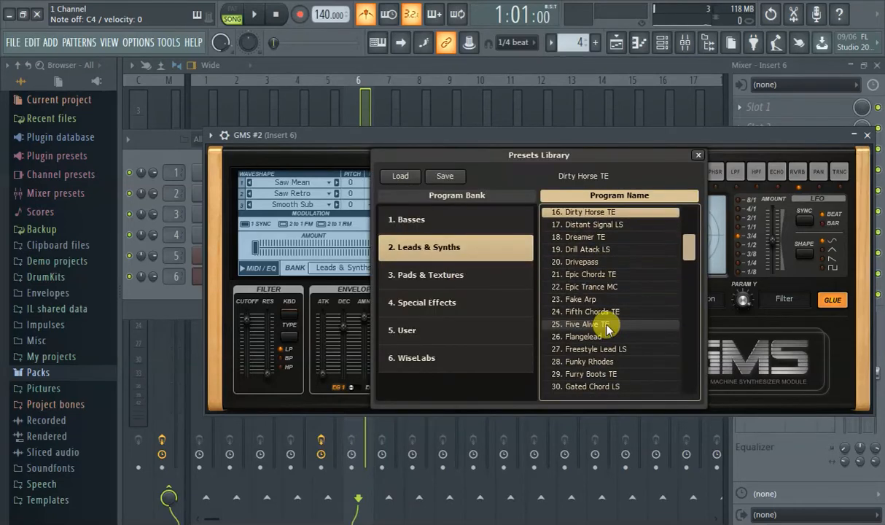
double_click(604, 313)
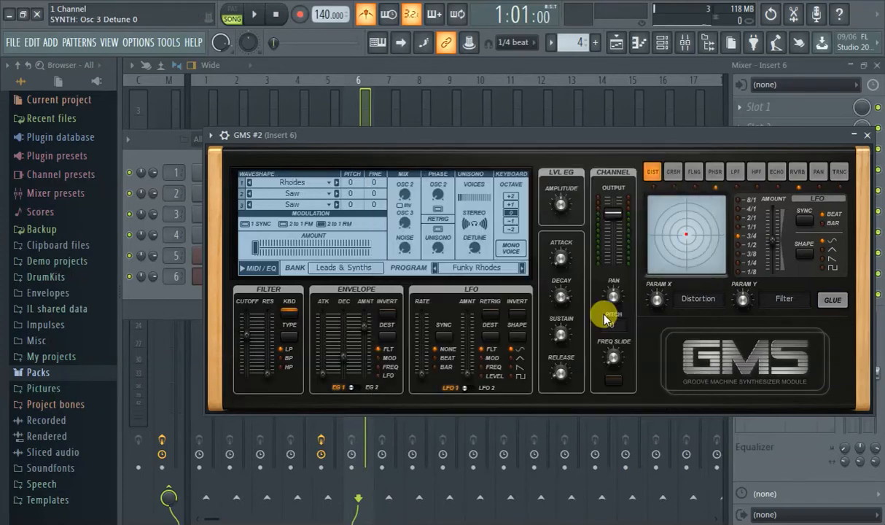
- Return to the playlist, record about five bars of GMS #2 chords into Pattern 4, and turn recording off
click(615, 42)
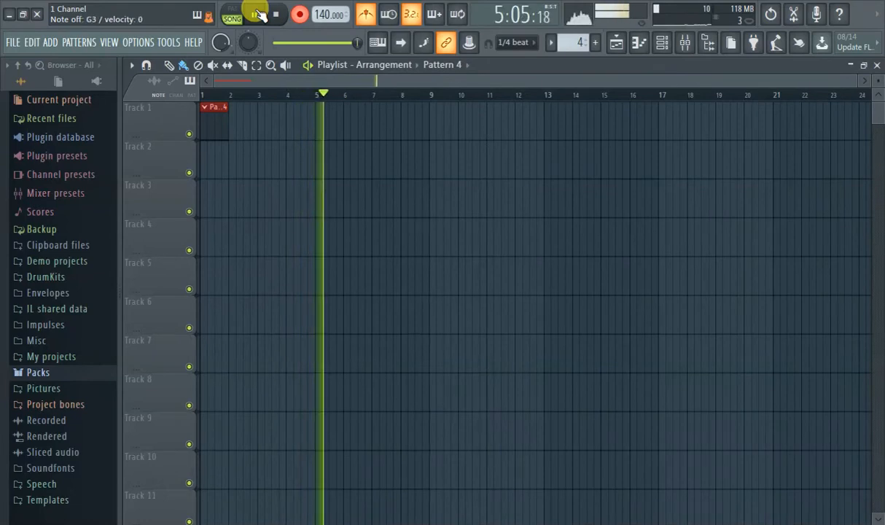
click(299, 16)
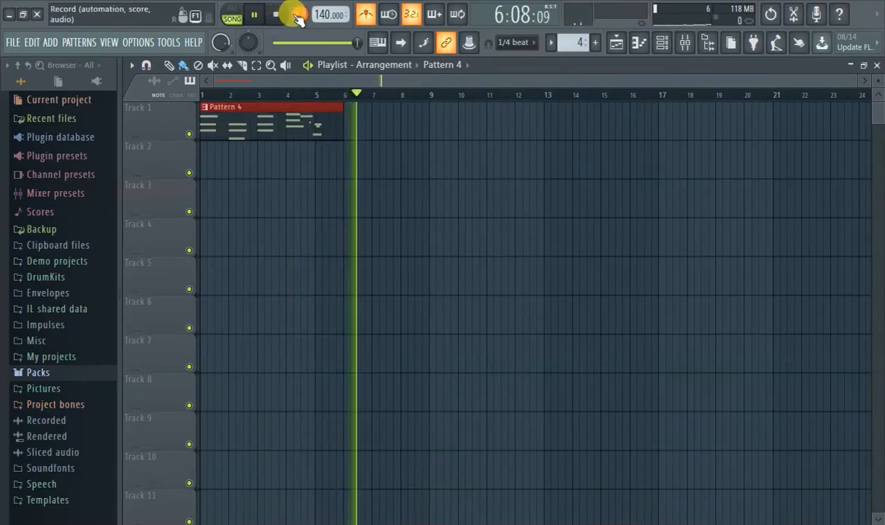
- Play Pattern 4 from the start, open it in the piano roll and delete the stray short notes around bar 5
drag(223, 95, 205, 123)
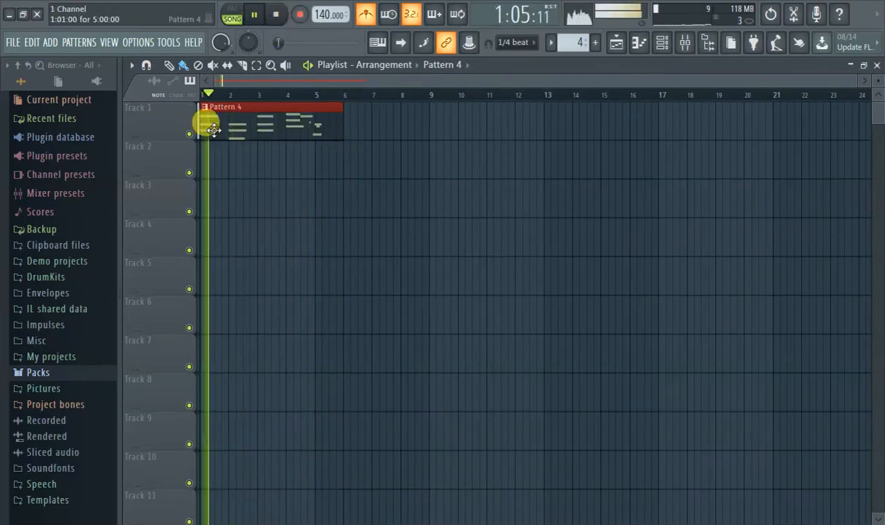
double_click(278, 116)
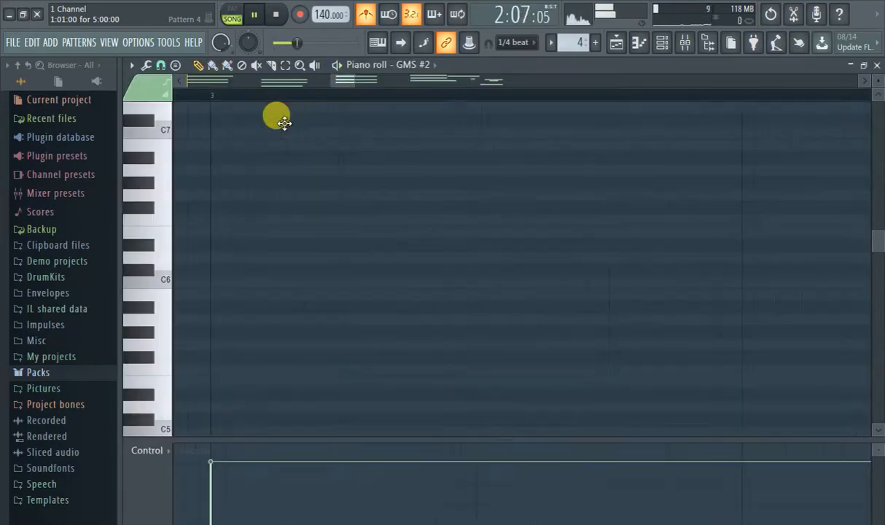
drag(341, 83, 264, 86)
scroll(329, 160, down, 10)
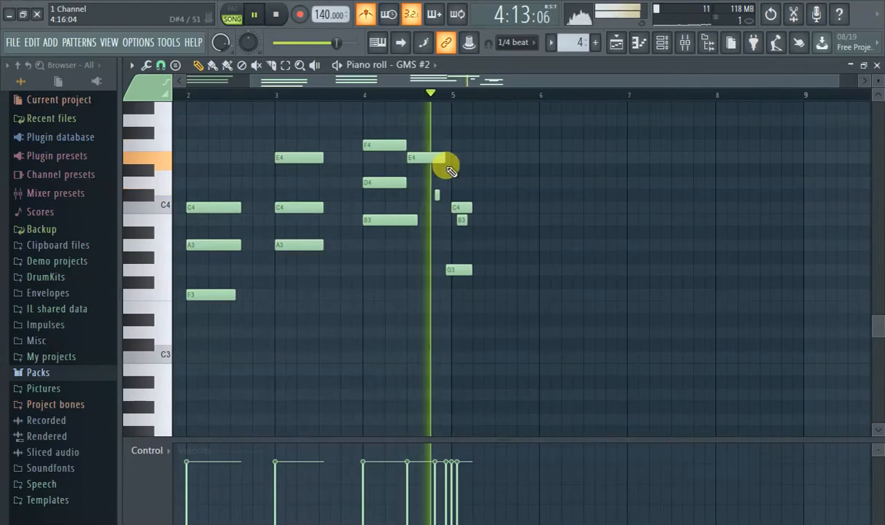
scroll(448, 196, up, 2)
right_click(425, 195)
right_click(456, 207)
right_click(450, 269)
right_click(466, 218)
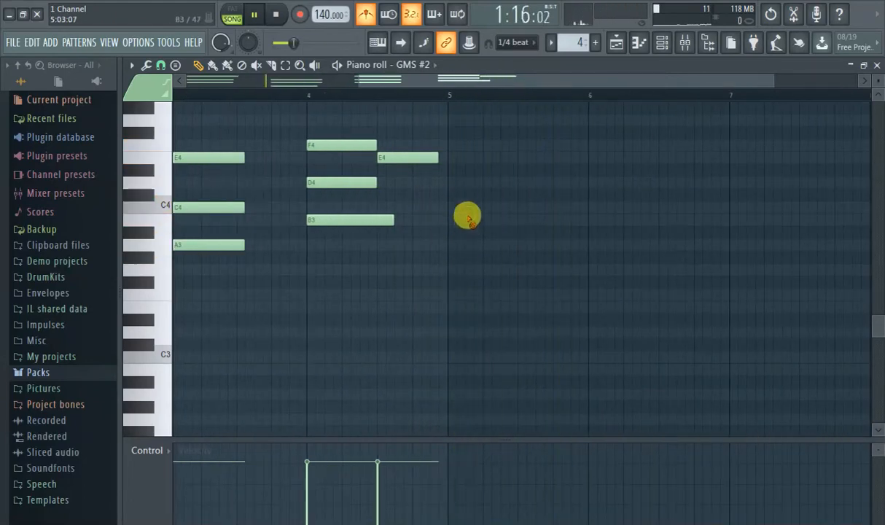
- Return to the playlist and duplicate the Pattern 4 clip at bar 5 of Track 1
scroll(458, 217, down, 1)
scroll(458, 218, down, 1)
scroll(507, 156, up, 2)
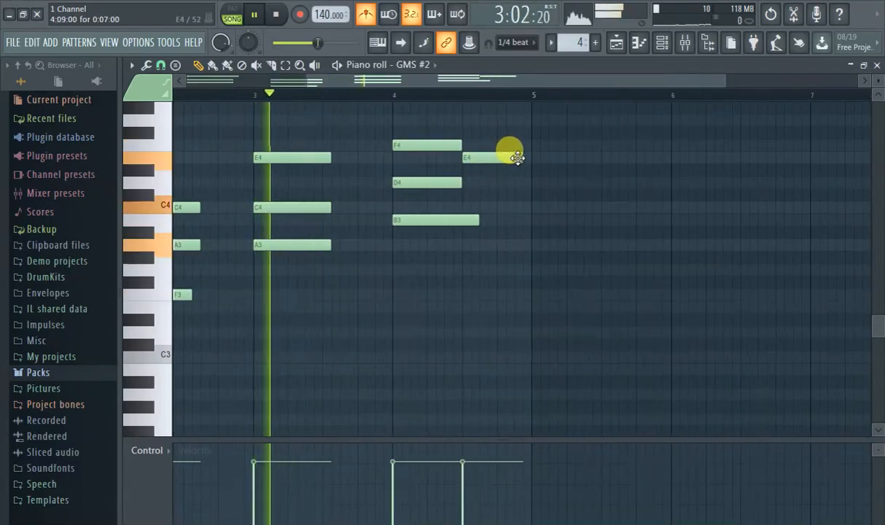
scroll(516, 158, down, 1)
scroll(518, 161, down, 2)
scroll(520, 164, up, 2)
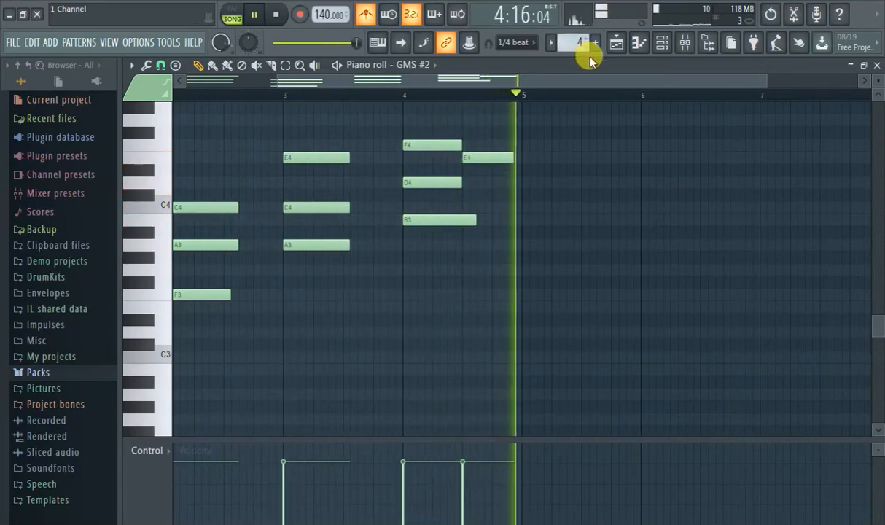
click(616, 46)
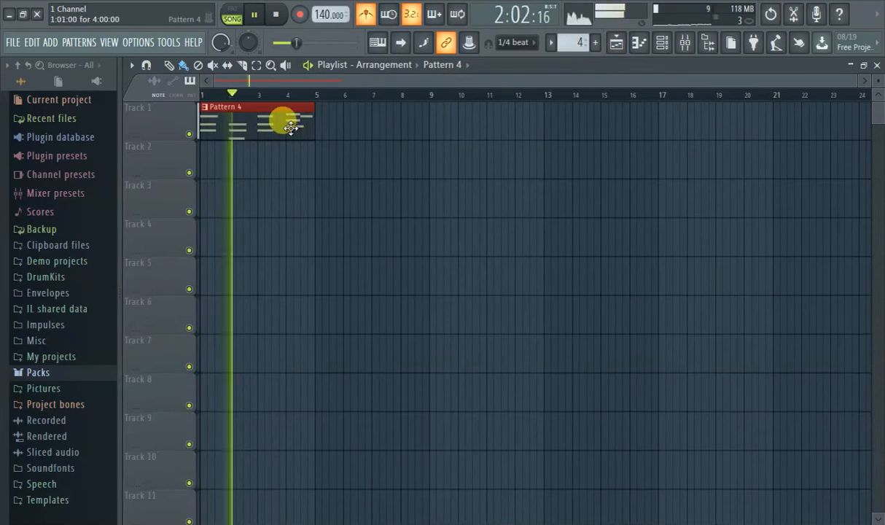
key(ctrl+b)
- Review the GMS #2 chords of Pattern 4 from bar 1 in the piano roll, and return to the playlist
double_click(325, 122)
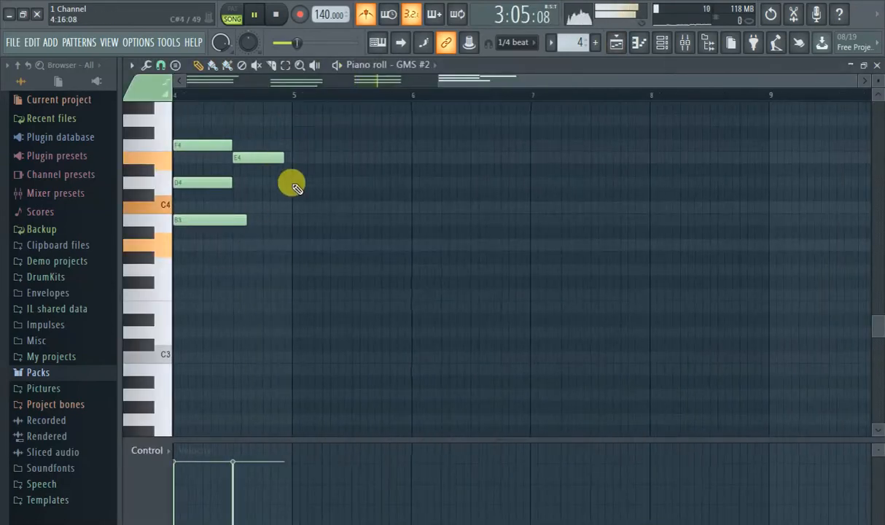
drag(455, 83, 167, 131)
scroll(183, 371, down, 1)
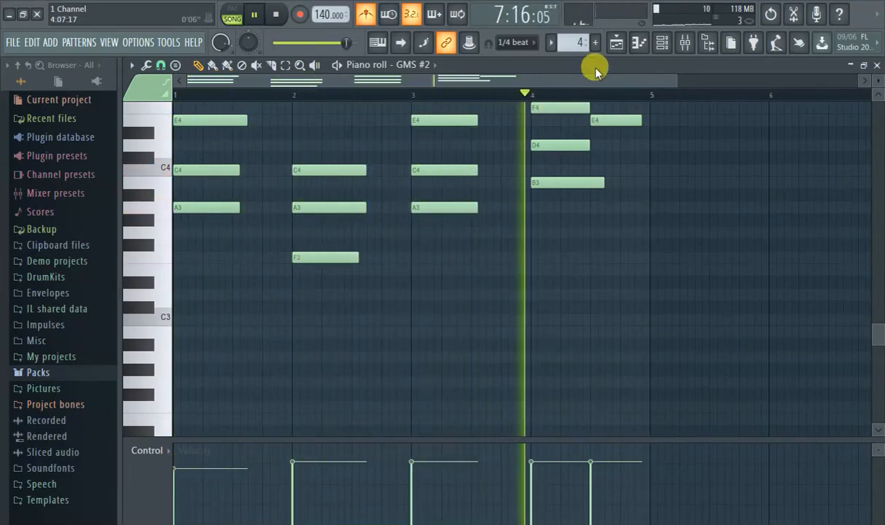
click(614, 46)
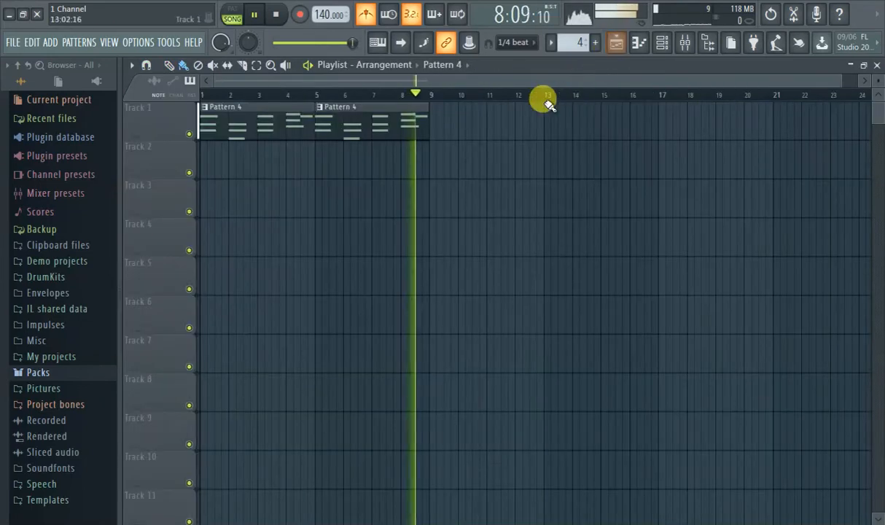
- Add Pattern 4 clips at bars 9, 13, 17, 21 and 25 of Track 1
click(438, 117)
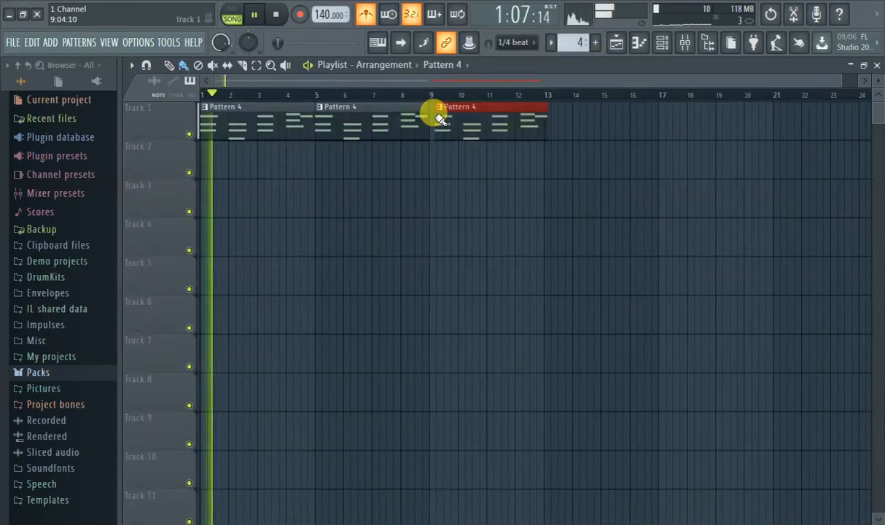
click(566, 116)
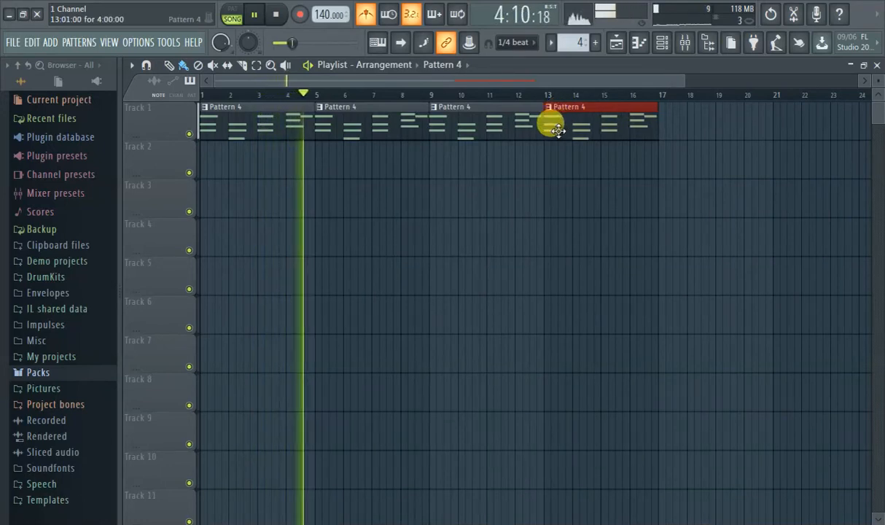
scroll(653, 138, up, 3)
click(667, 118)
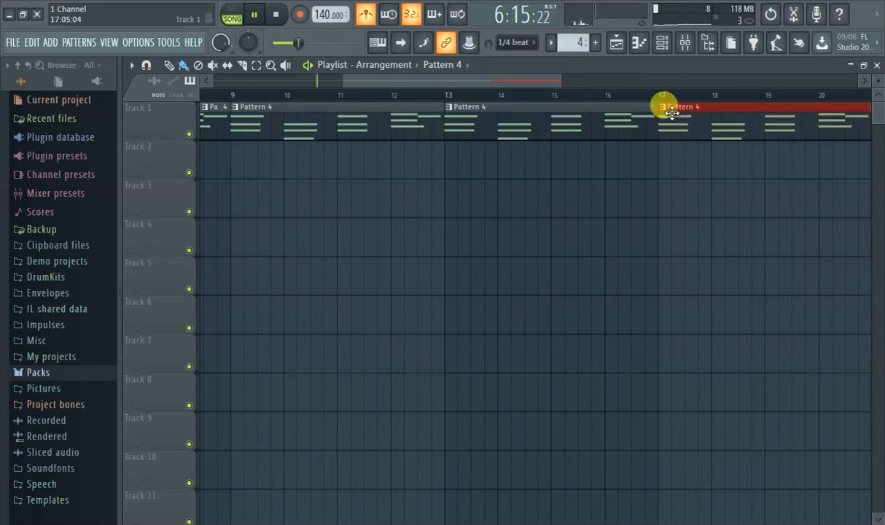
scroll(661, 122, down, 3)
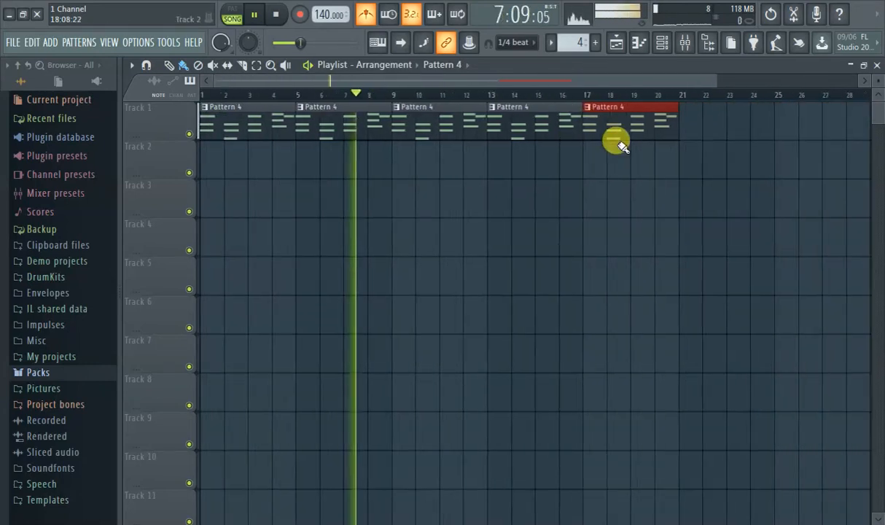
click(670, 119)
scroll(689, 117, up, 3)
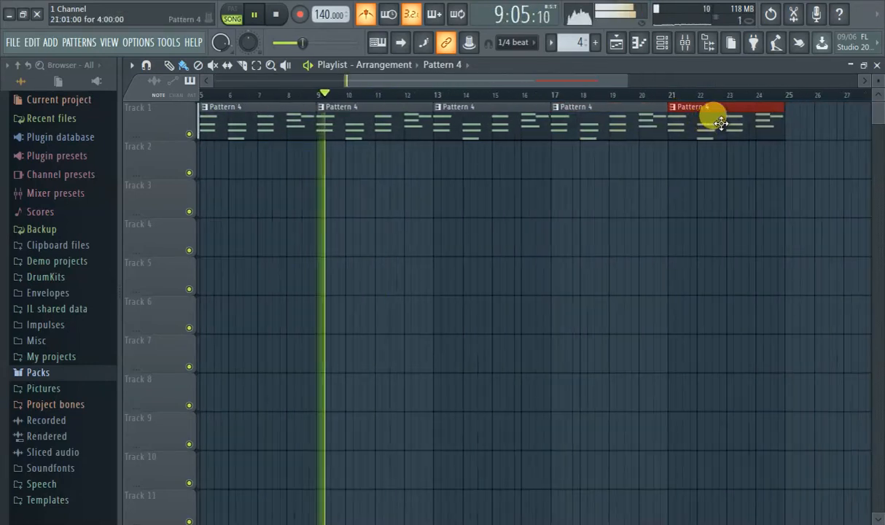
scroll(627, 139, down, 2)
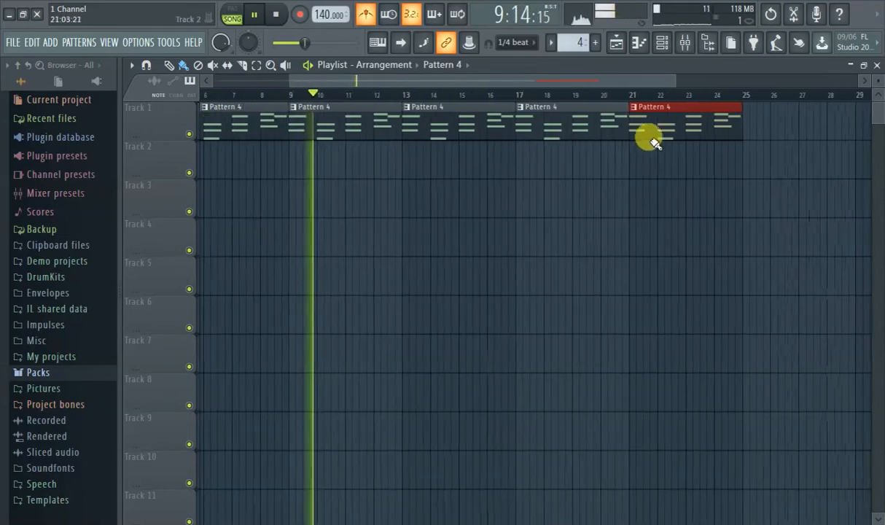
click(758, 122)
scroll(758, 123, up, 3)
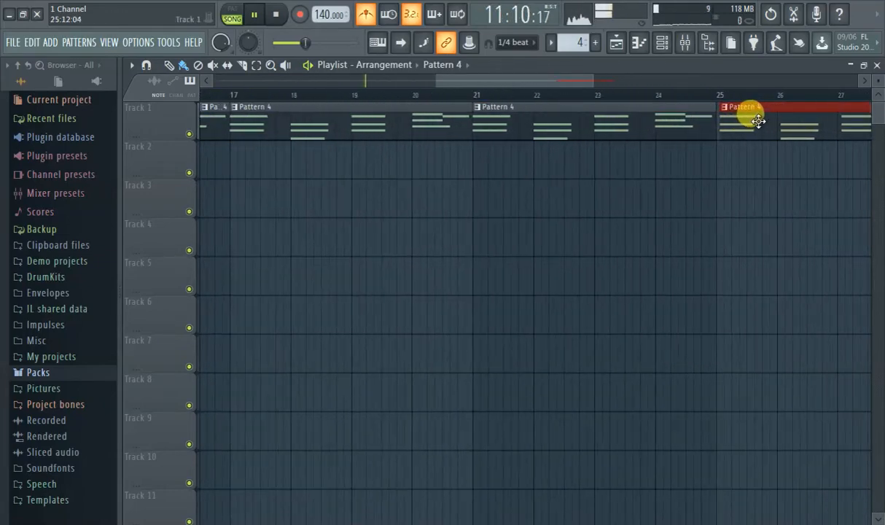
scroll(438, 123, down, 5)
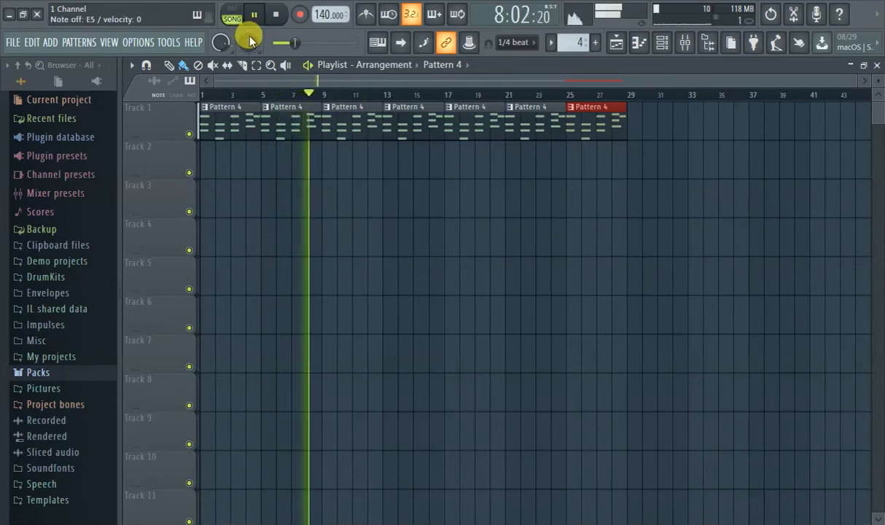
click(277, 15)
click(277, 15)
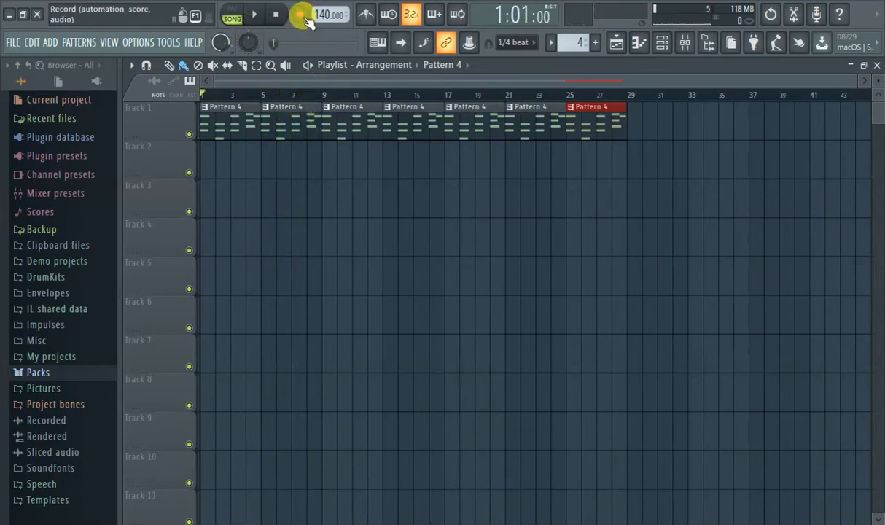
click(252, 16)
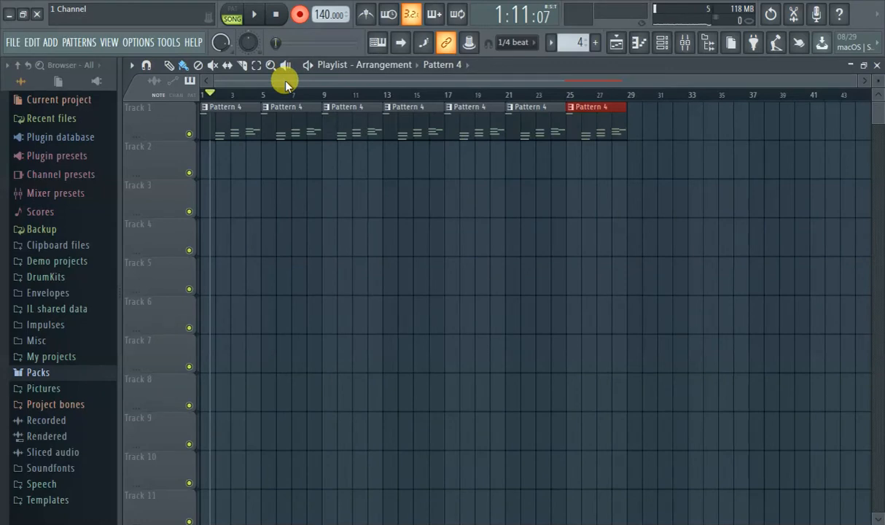
key(ctrl+z)
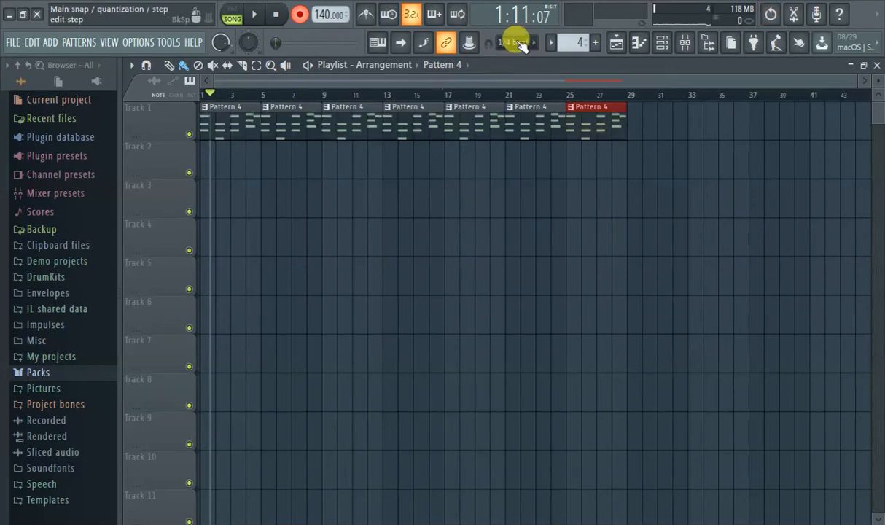
- Switch to Pattern 5, place a four-bar clip at bar 1 of Track 2, and return the playhead to the start with recording off
click(595, 42)
click(238, 150)
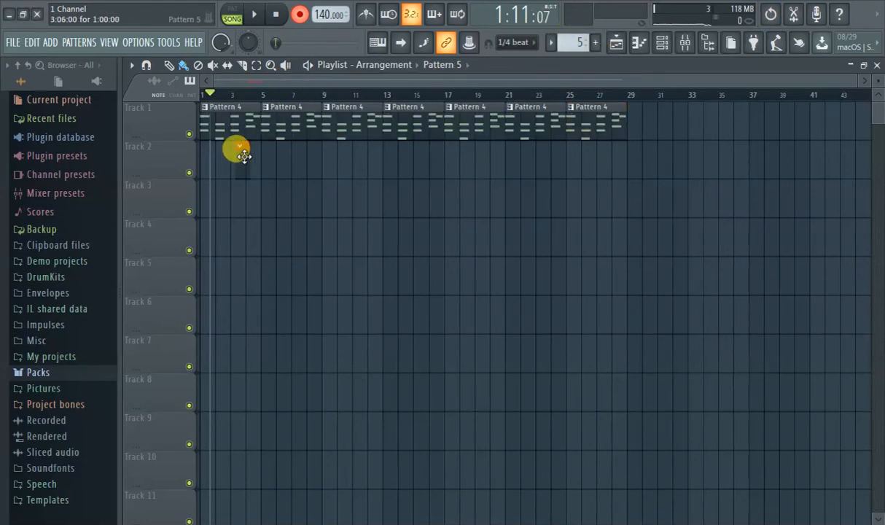
mouse_move(238, 150)
mouse_down()
mouse_move(182, 151)
mouse_move(263, 142)
mouse_up()
click(200, 94)
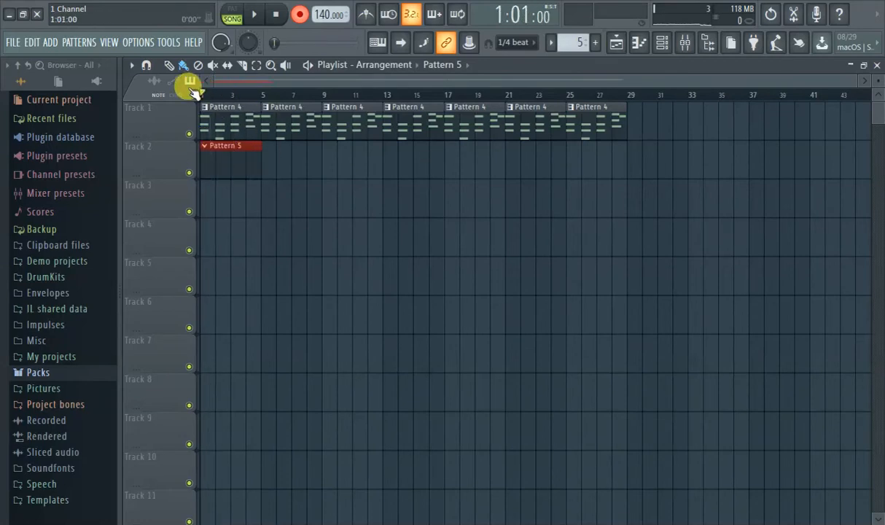
click(299, 15)
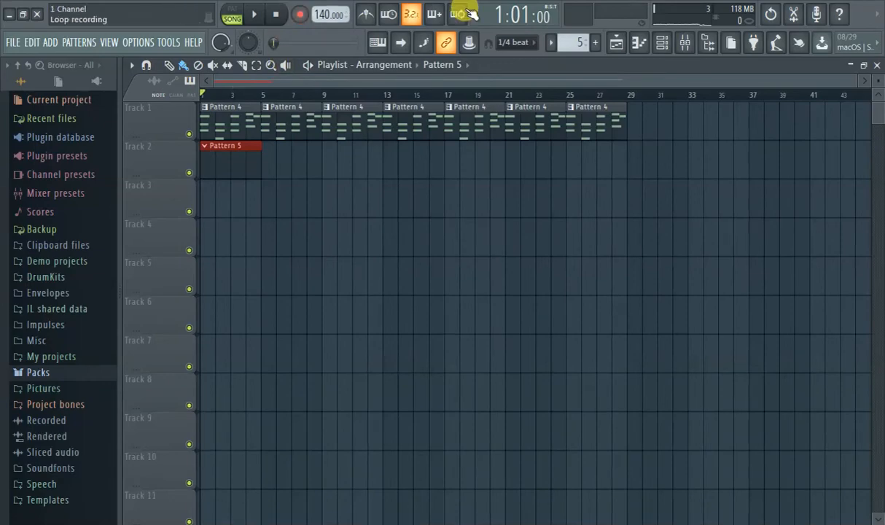
- Show the Channel rack over the playlist and move it clear of the Pattern 5 clip
click(619, 44)
click(618, 44)
click(626, 40)
click(626, 40)
click(634, 43)
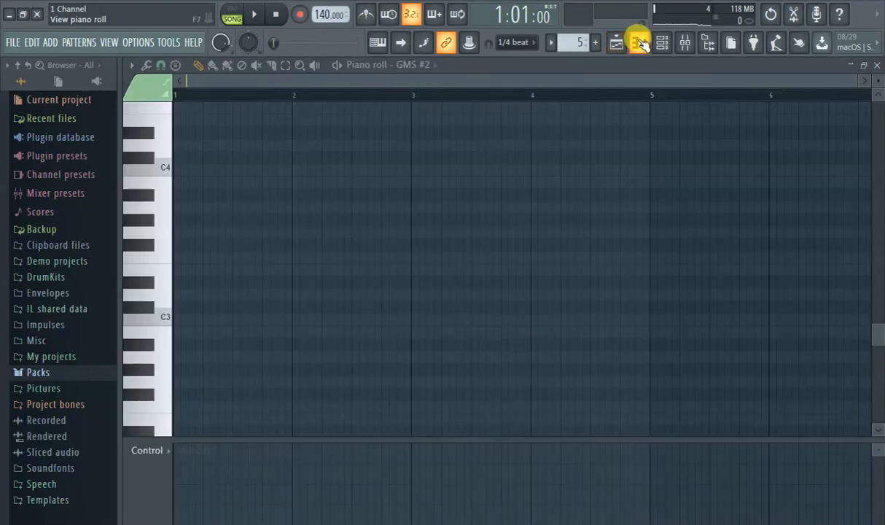
click(636, 43)
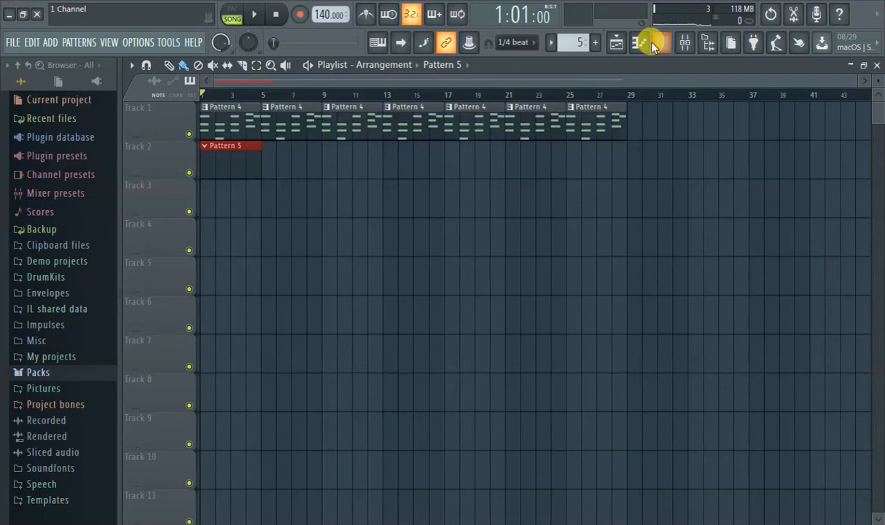
click(659, 43)
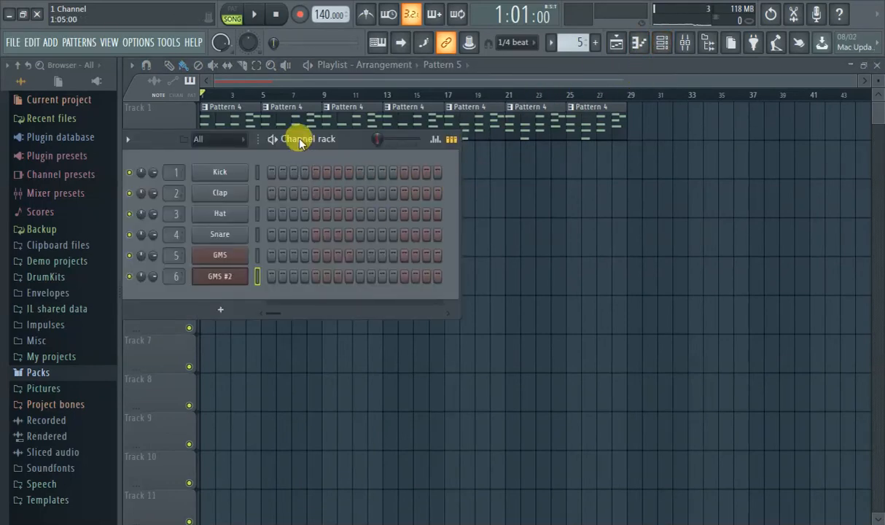
drag(306, 138, 499, 98)
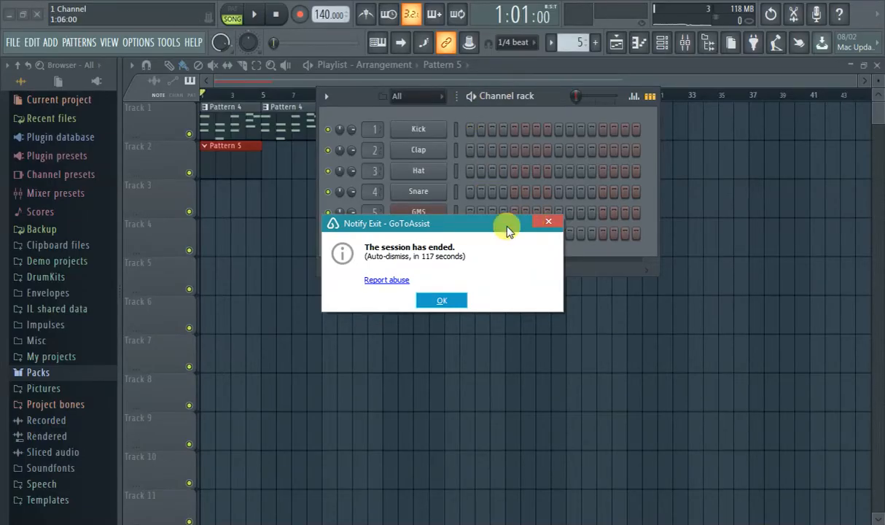
- Dismiss the GoToAssist session notice and open the Pattern 5 clip on Track 2
drag(504, 227, 511, 261)
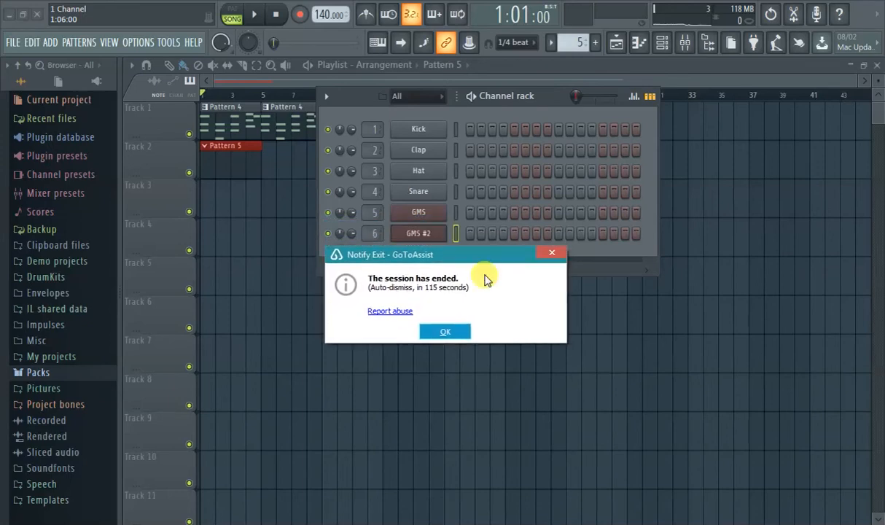
click(446, 332)
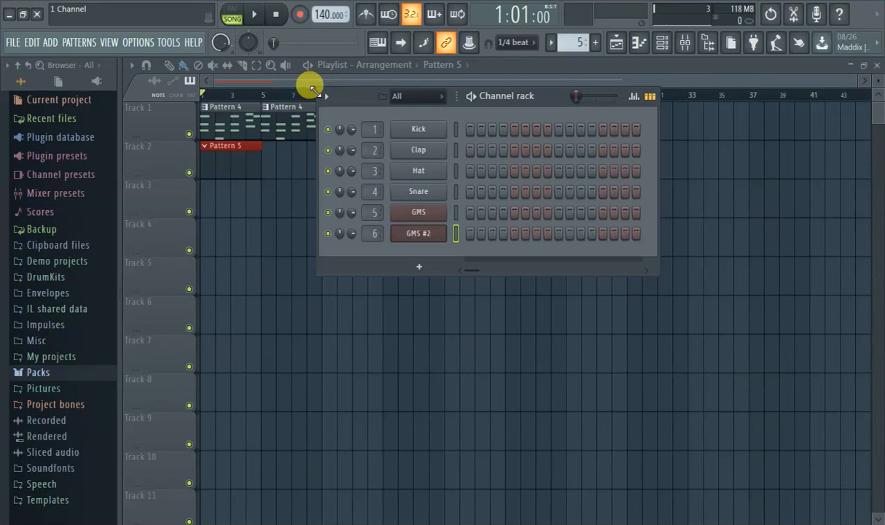
double_click(225, 159)
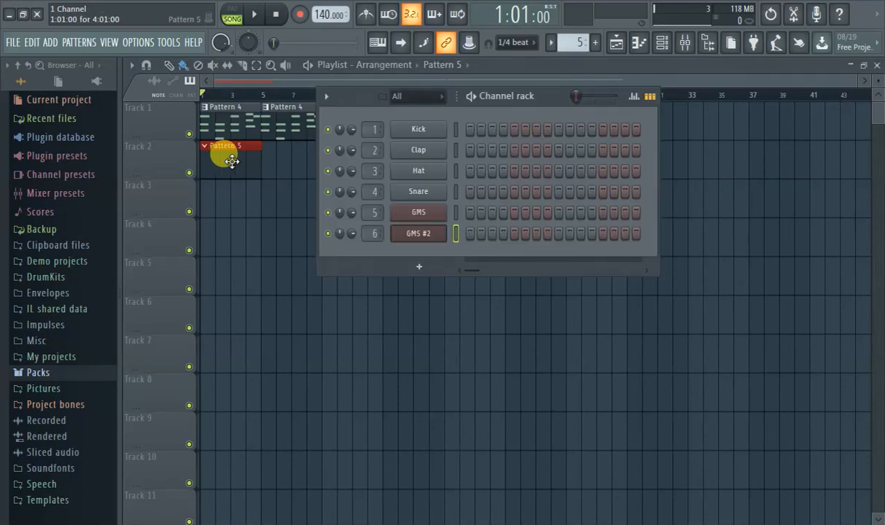